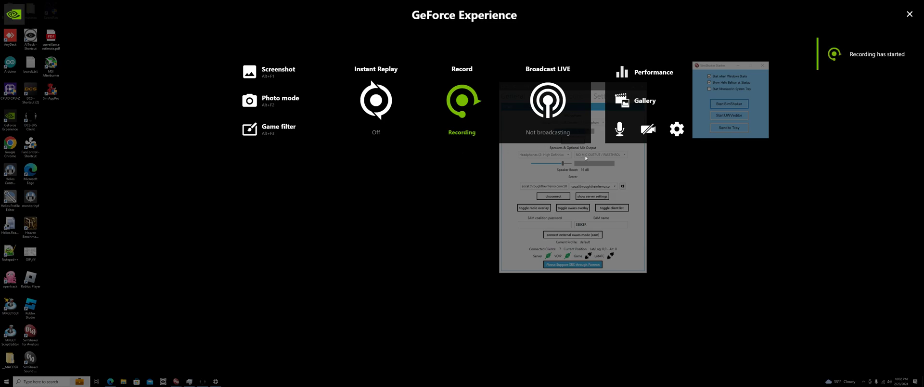
Dismiss the GeForce Experience overlay and move the DCS-SRS client window to the left
{"action": "left_click", "coordinate": [585, 157]}
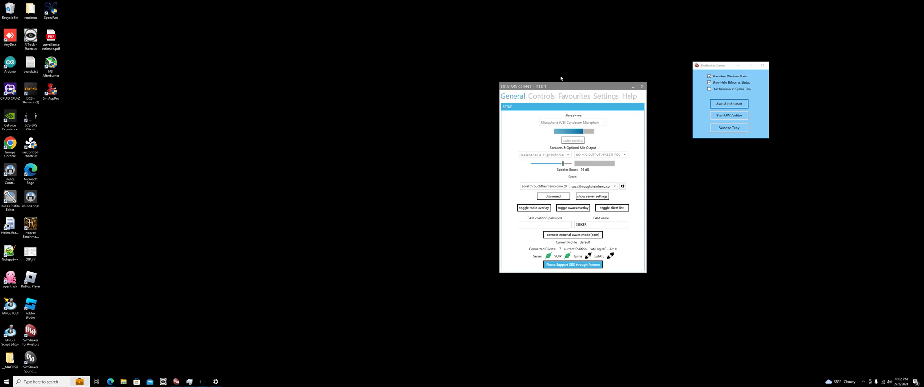
{"action": "left_click_drag", "start_coordinate": [567, 87], "coordinate": [485, 73]}
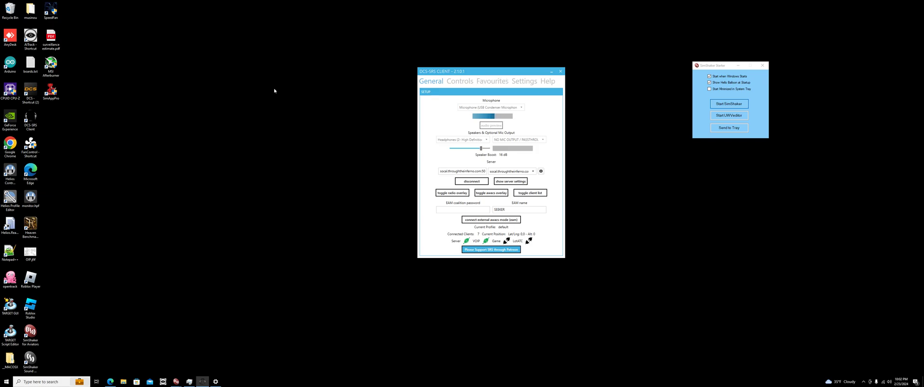
Open File Explorer, then launch SimAppPro from the hidden system tray icons
{"action": "left_click", "coordinate": [124, 381]}
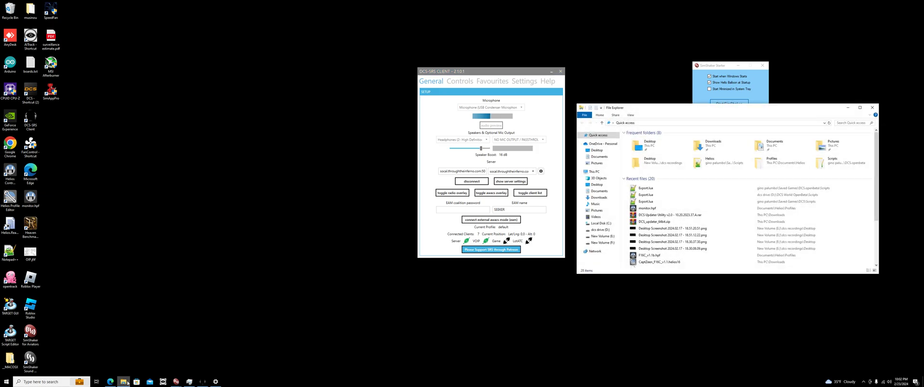
{"action": "left_click", "coordinate": [864, 381]}
{"action": "left_click", "coordinate": [863, 370]}
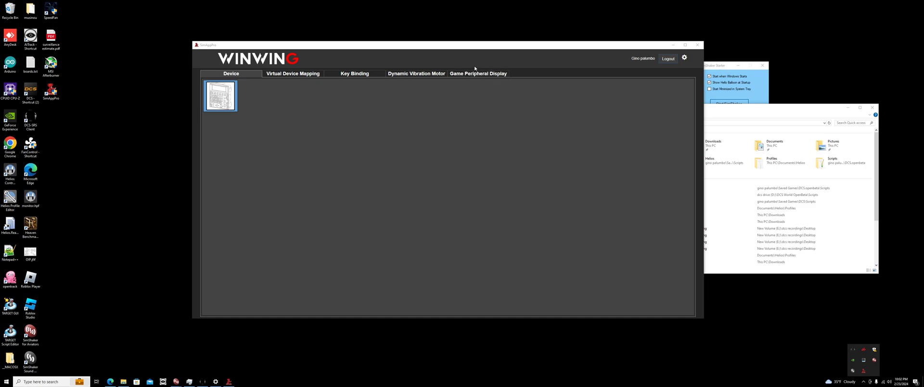
{"action": "left_click", "coordinate": [684, 58]}
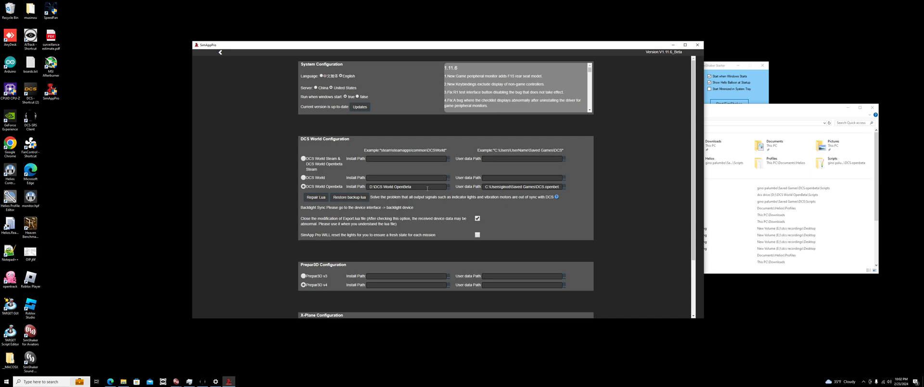
{"action": "left_click", "coordinate": [426, 186]}
{"action": "left_click_drag", "start_coordinate": [422, 188], "coordinate": [370, 187]}
{"action": "left_click", "coordinate": [370, 188]}
{"action": "left_click", "coordinate": [370, 187]}
{"action": "left_click", "coordinate": [411, 188]}
{"action": "left_click_drag", "start_coordinate": [438, 227], "coordinate": [384, 224]}
{"action": "left_click", "coordinate": [723, 112]}
Browse to C:\Users\<user>\Saved Games\DCS.openbeta\Scripts and open Export.lua in Notepad++
{"action": "left_click_drag", "start_coordinate": [702, 114], "coordinate": [573, 75]}
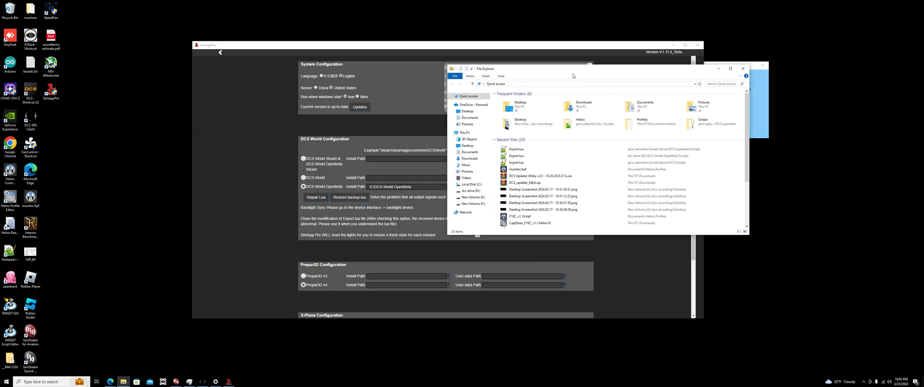
{"action": "left_click", "coordinate": [475, 187]}
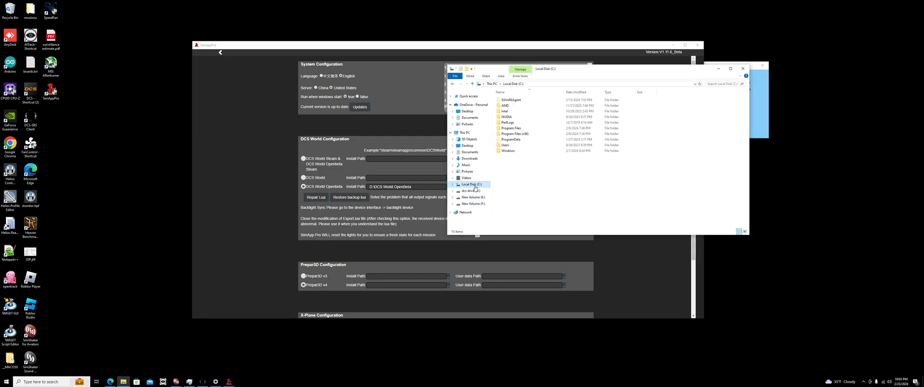
{"action": "double_click", "coordinate": [525, 150]}
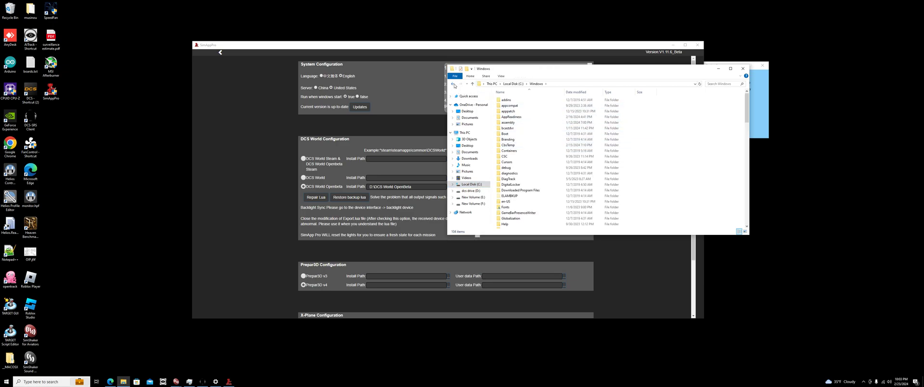
{"action": "left_click", "coordinate": [452, 83]}
{"action": "double_click", "coordinate": [534, 144]}
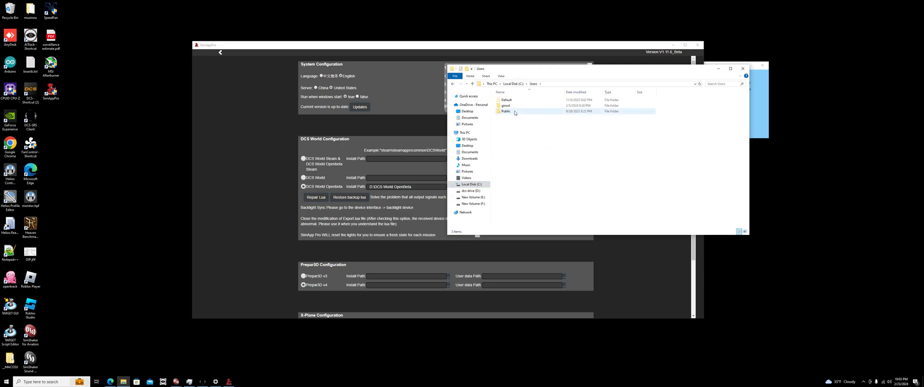
{"action": "double_click", "coordinate": [514, 107]}
{"action": "double_click", "coordinate": [511, 174]}
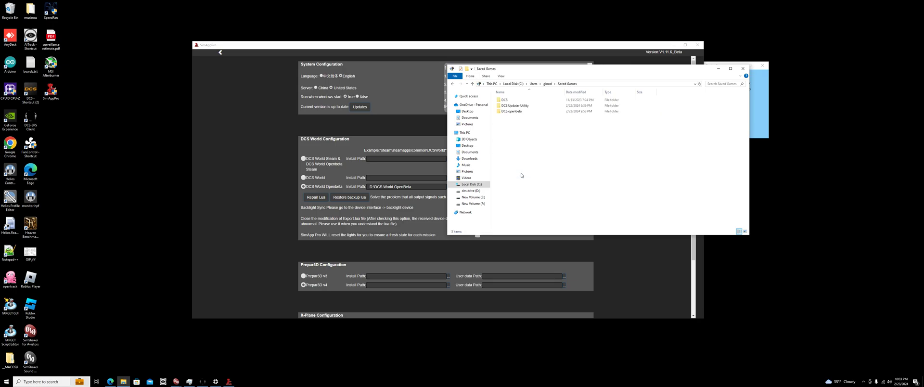
{"action": "double_click", "coordinate": [519, 111]}
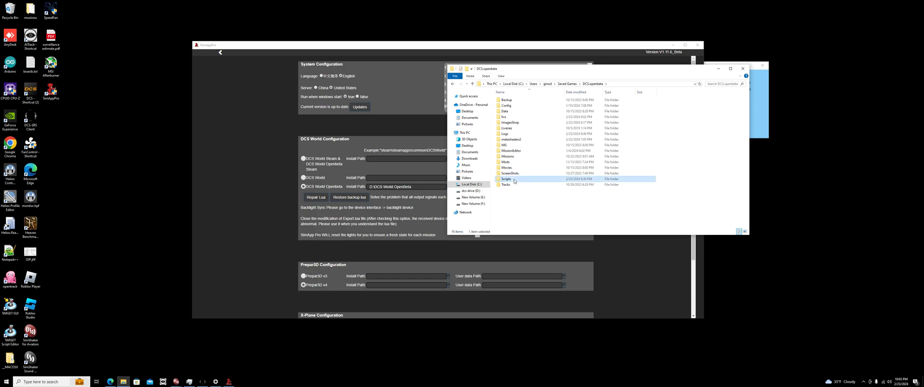
{"action": "double_click", "coordinate": [514, 179]}
{"action": "double_click", "coordinate": [505, 122]}
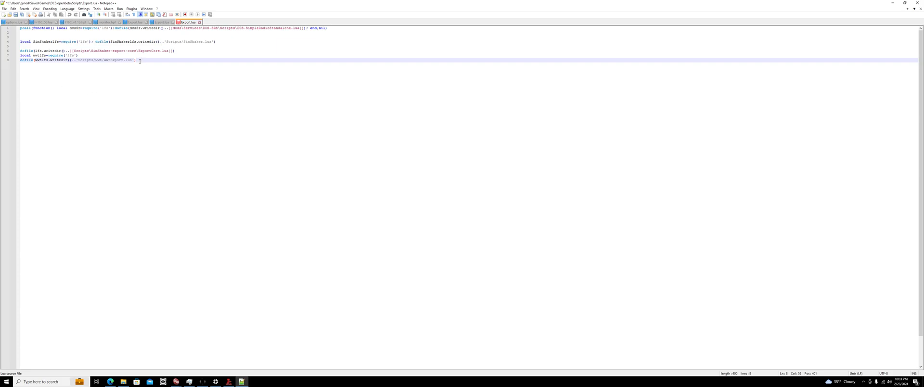
Select the two SimAppPro wwtExport lines at the bottom of Export.lua, then deselect them
{"action": "left_click_drag", "start_coordinate": [138, 61], "coordinate": [19, 56]}
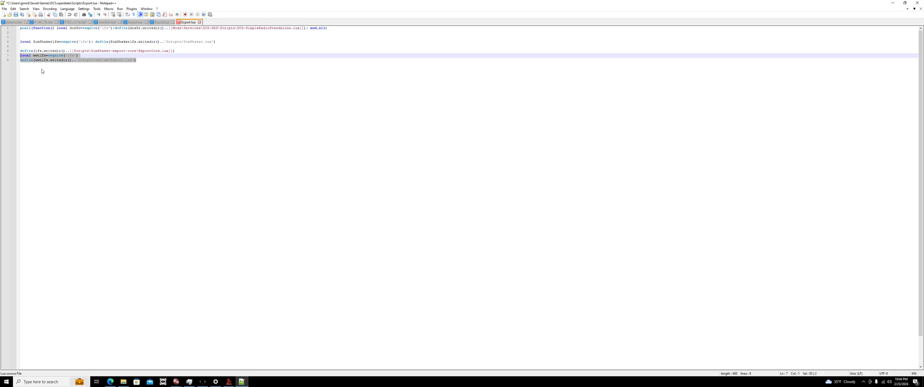
{"action": "left_click_drag", "start_coordinate": [20, 56], "coordinate": [129, 63]}
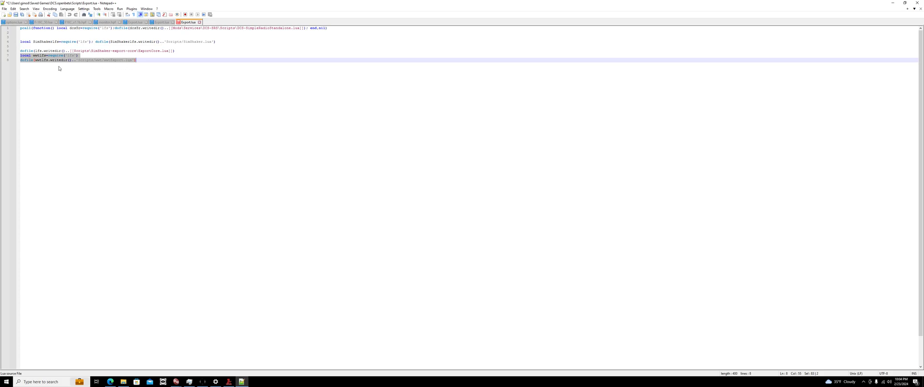
{"action": "key", "text": "Right"}
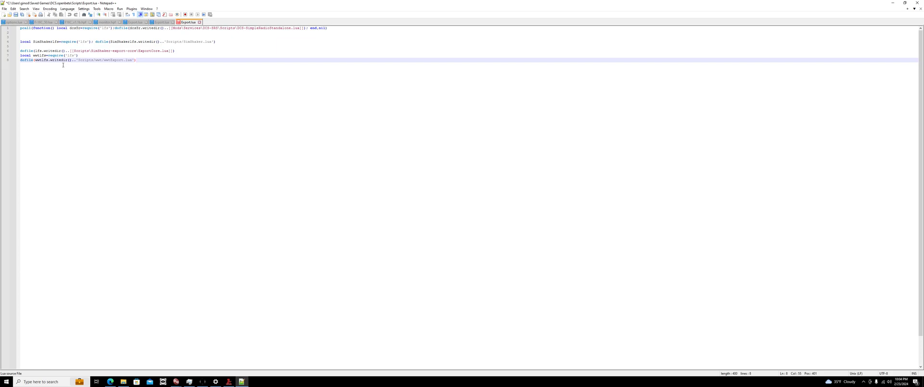
Close Notepad++ and bring SimAppPro's System Configuration back to the front
{"action": "left_click", "coordinate": [5, 8]}
{"action": "mouse_move", "coordinate": [96, 8]}
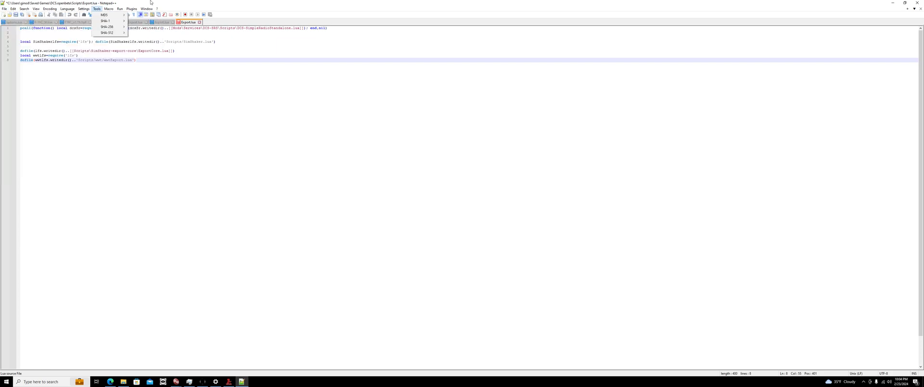
{"action": "left_click", "coordinate": [916, 2]}
{"action": "left_click", "coordinate": [491, 52]}
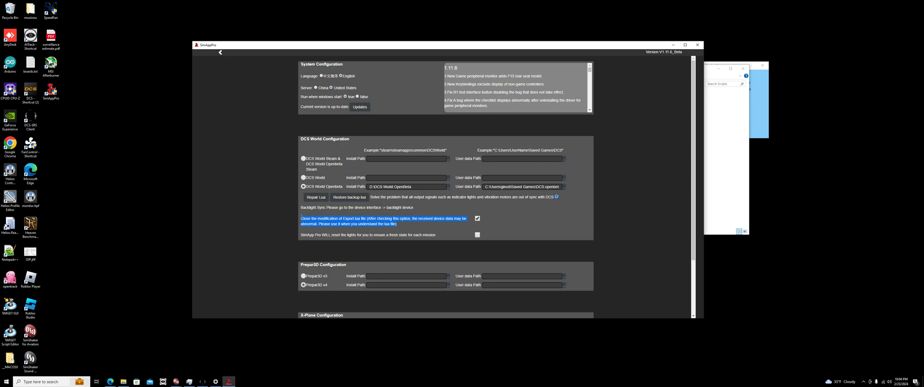
Highlight the 'Close the modification of Export.lua file' description, then shift SimAppPro down-left
{"action": "triple_click", "coordinate": [300, 219]}
{"action": "left_click_drag", "start_coordinate": [396, 224], "coordinate": [384, 224]}
{"action": "left_click_drag", "start_coordinate": [377, 223], "coordinate": [315, 219]}
{"action": "left_click_drag", "start_coordinate": [605, 46], "coordinate": [564, 93]}
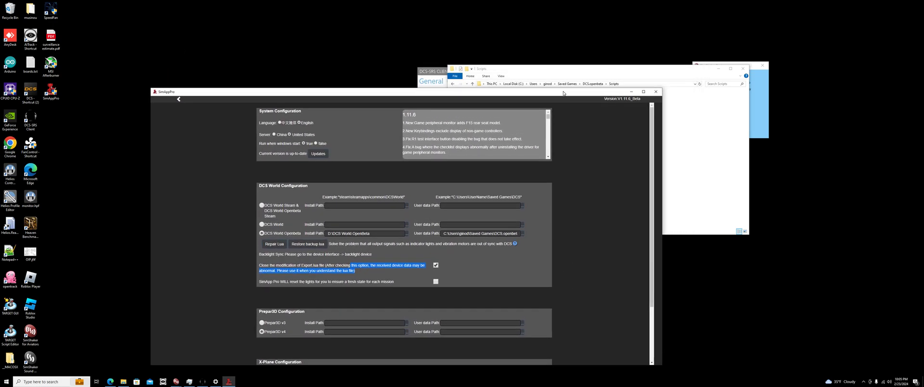
Close the Scripts Explorer window, place DCS-SRS beside SimShaker Starter, and raise SimAppPro
{"action": "left_click", "coordinate": [578, 65]}
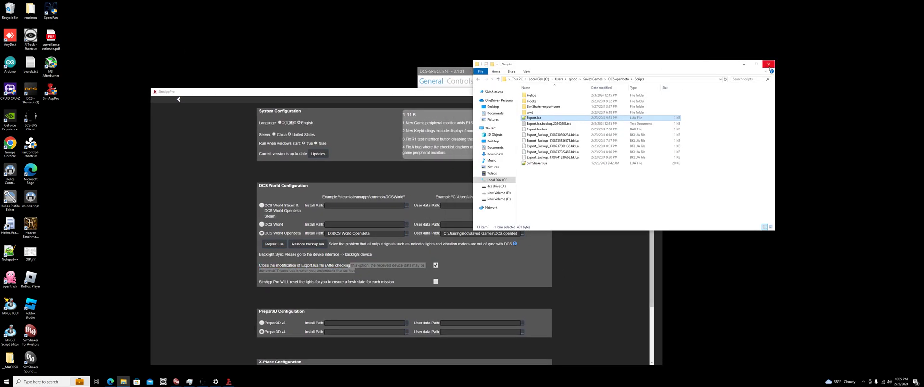
{"action": "left_click", "coordinate": [742, 68]}
{"action": "left_click", "coordinate": [492, 73]}
{"action": "left_click_drag", "start_coordinate": [492, 73], "coordinate": [530, 35]}
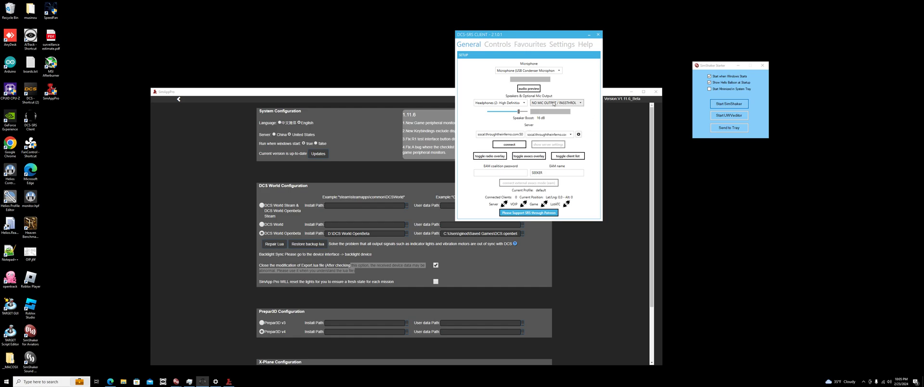
{"action": "left_click_drag", "start_coordinate": [713, 67], "coordinate": [624, 36]}
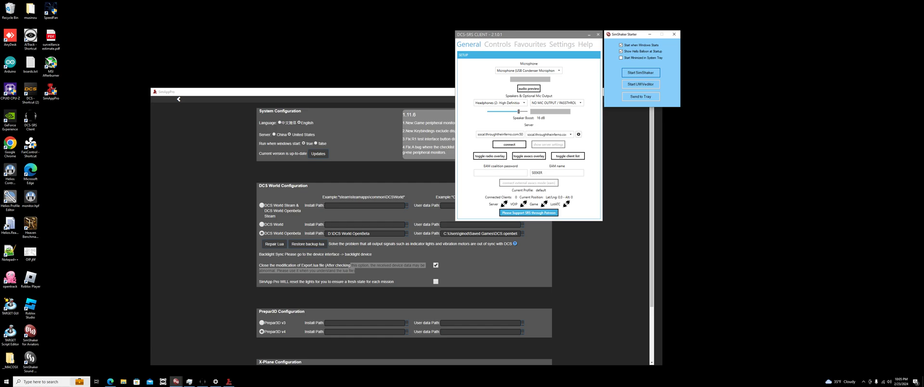
{"action": "left_click_drag", "start_coordinate": [401, 95], "coordinate": [393, 46]}
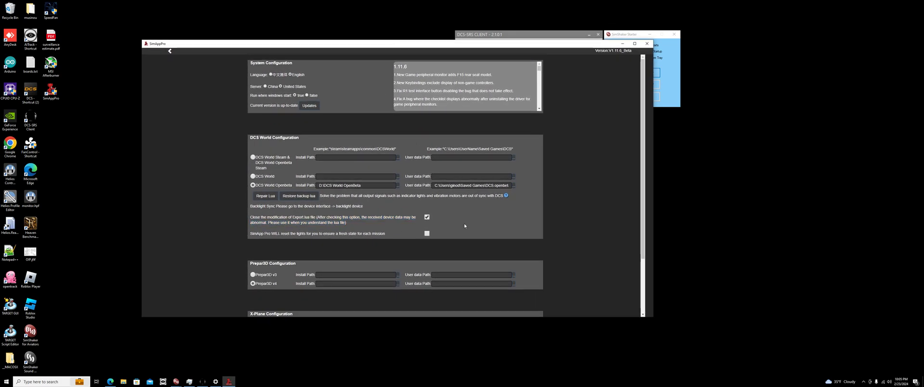